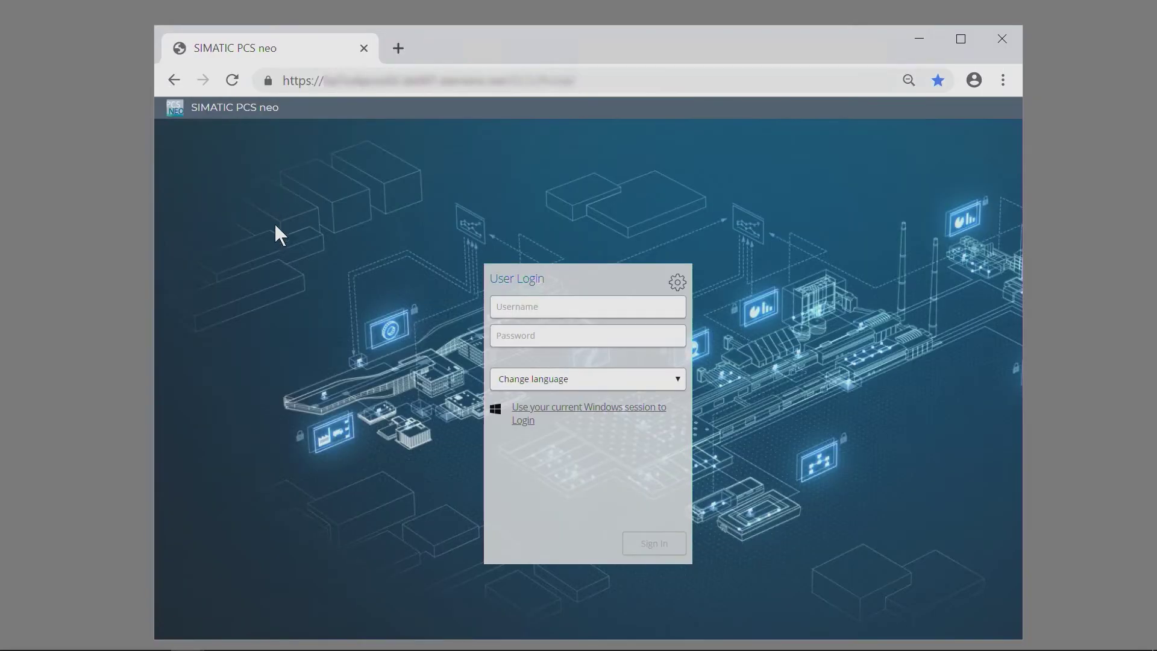
Step: Sign in to SIMATIC PCS neo with the username and password
{"action": "left_click", "coordinate": [492, 306]}
{"action": "type", "text": "neoA"}
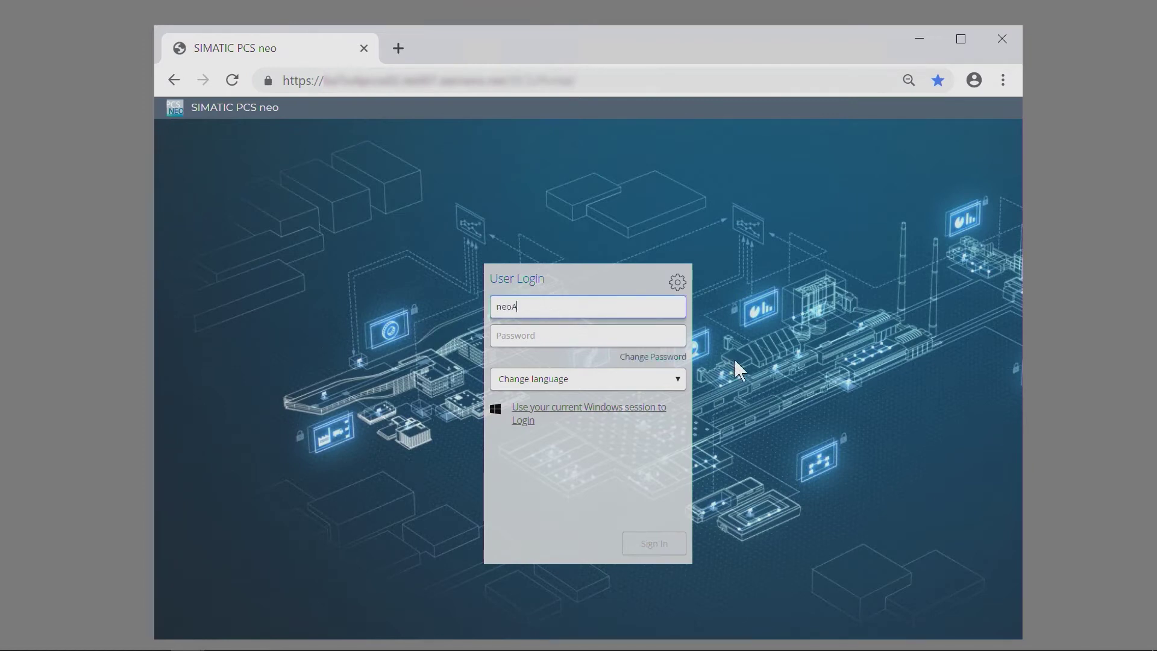
{"action": "type", "text": "dmin"}
{"action": "key", "text": "Tab"}
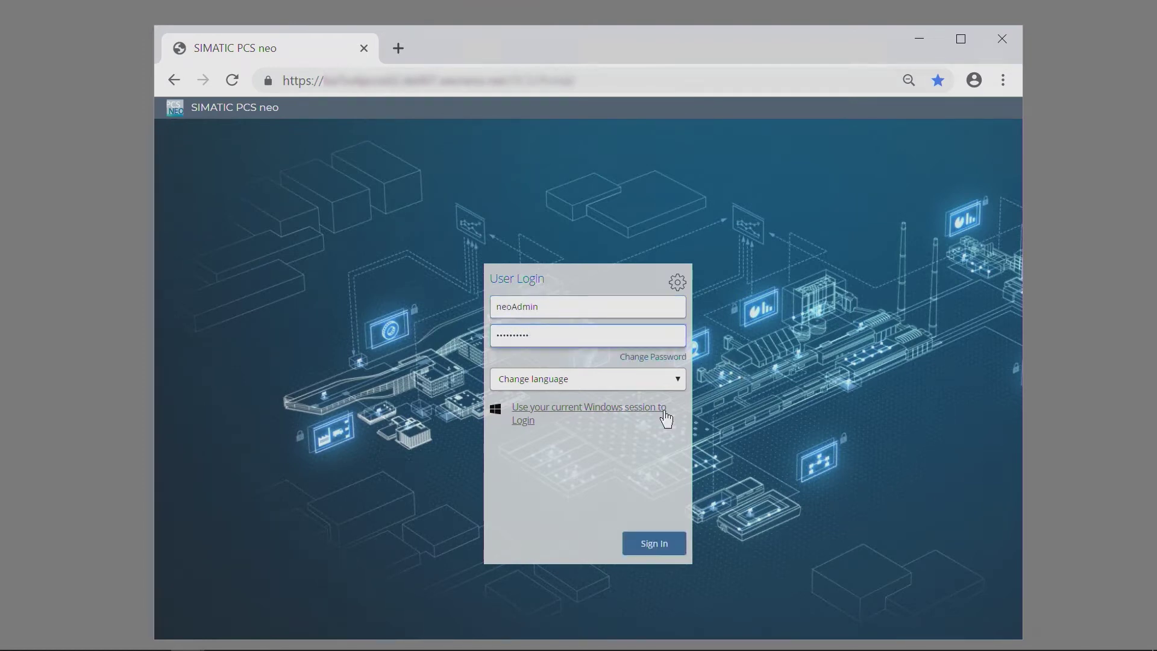
{"action": "left_click", "coordinate": [653, 543]}
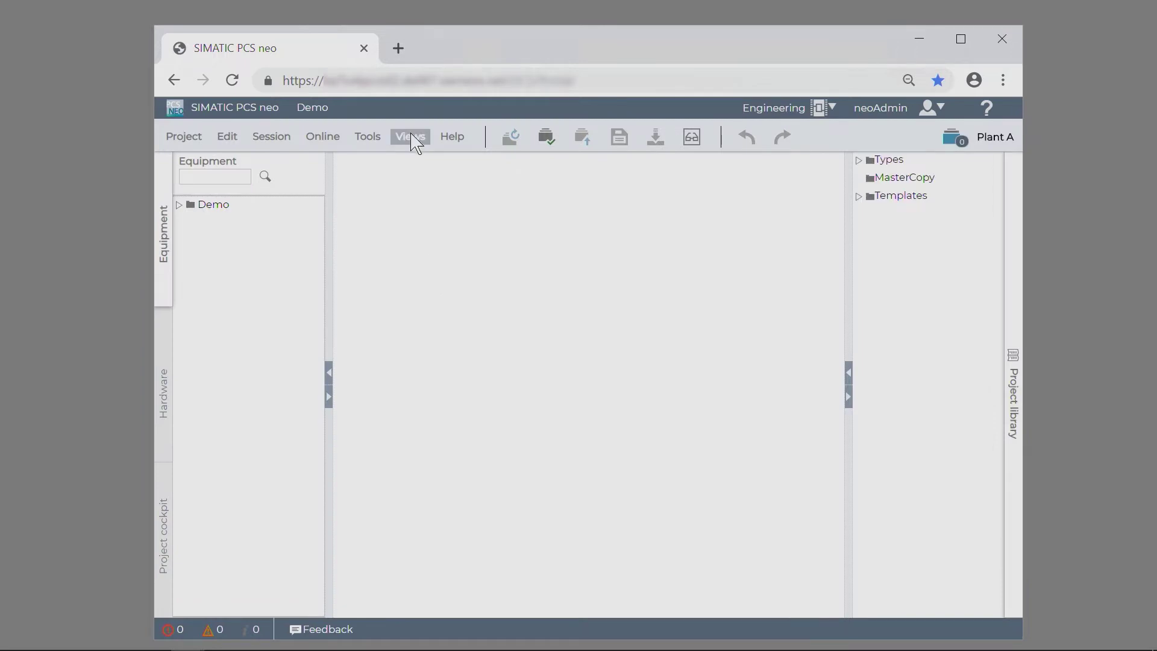
Step: Go full screen and open the Mot_Vsp chart under Demo > SepColumn > OilLoop > EC05403
{"action": "left_click", "coordinate": [411, 138]}
{"action": "left_click", "coordinate": [445, 305]}
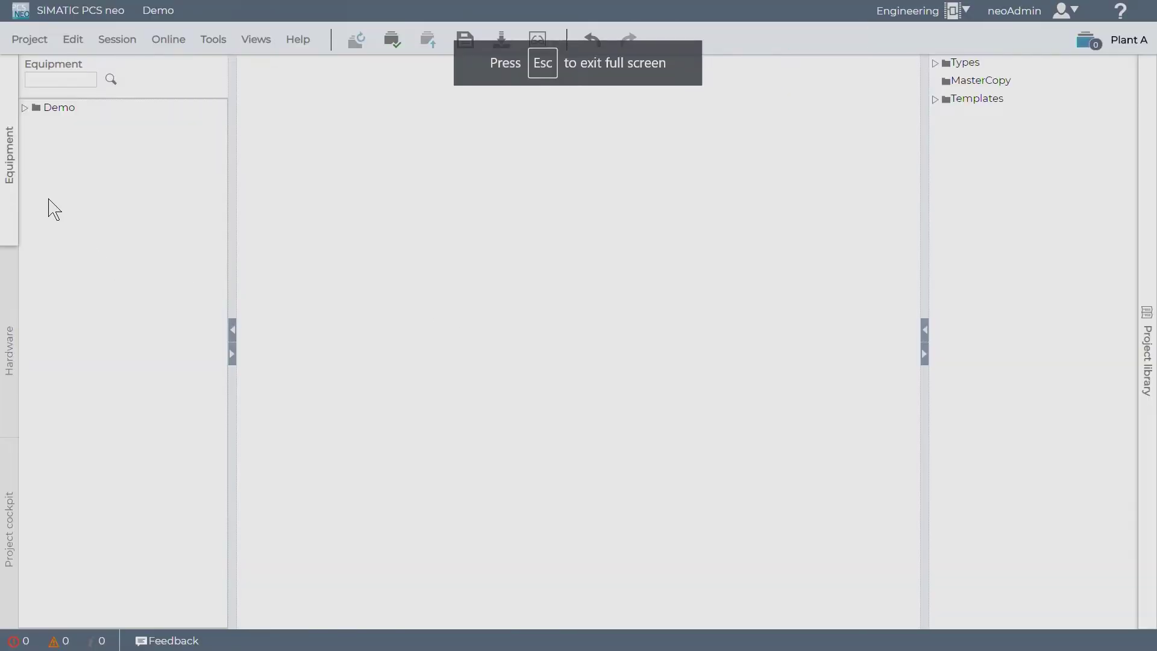
{"action": "left_click", "coordinate": [24, 107]}
{"action": "left_click", "coordinate": [38, 156]}
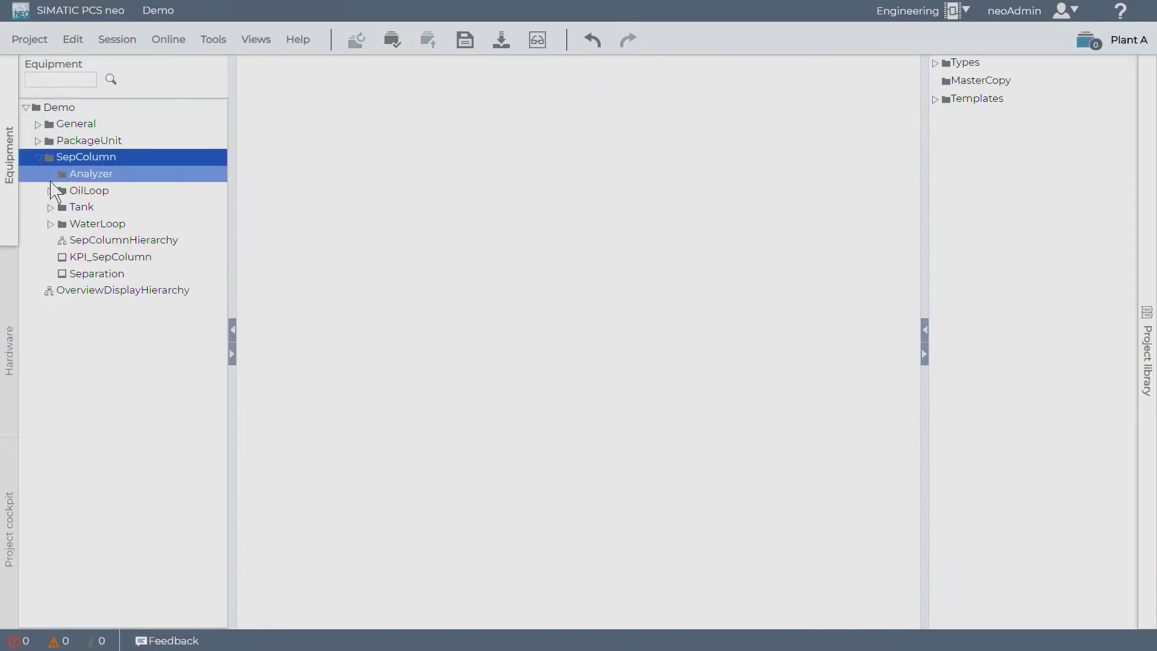
{"action": "left_click", "coordinate": [52, 190]}
{"action": "left_click", "coordinate": [64, 207]}
{"action": "double_click", "coordinate": [101, 225]}
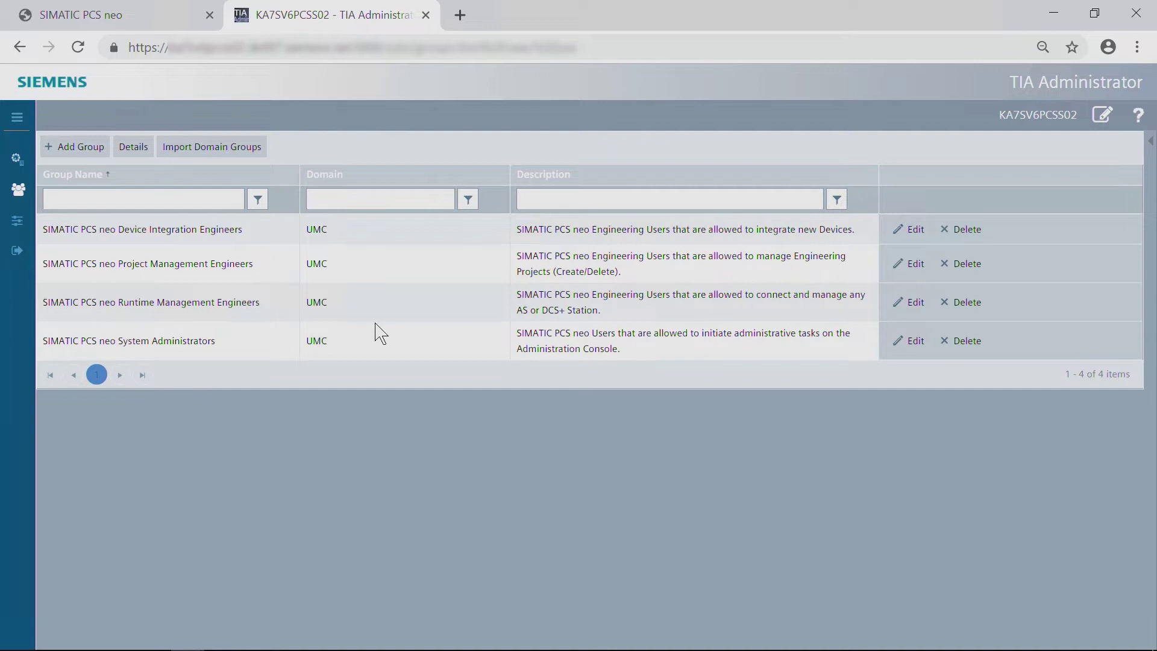
Step: Expand the Administration Console menu from the gear icon in TIA Administrator
{"action": "left_click", "coordinate": [18, 155]}
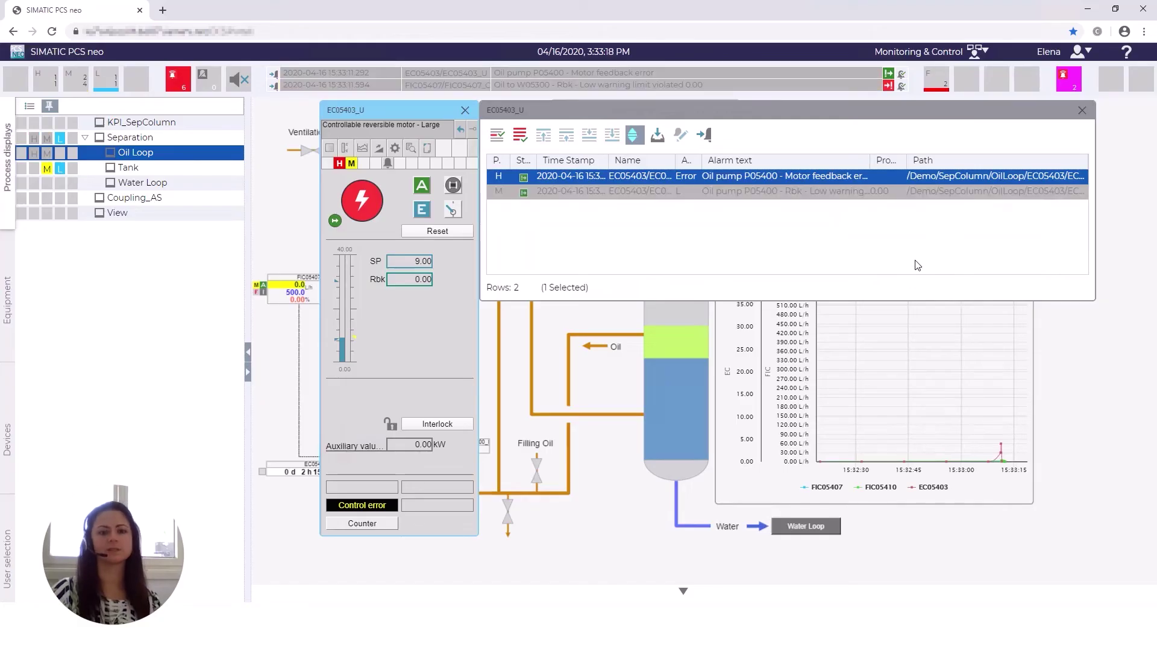
Step: Open the workspace dropdown to leave the Monitoring & Control alarm view
{"action": "left_click", "coordinate": [983, 53]}
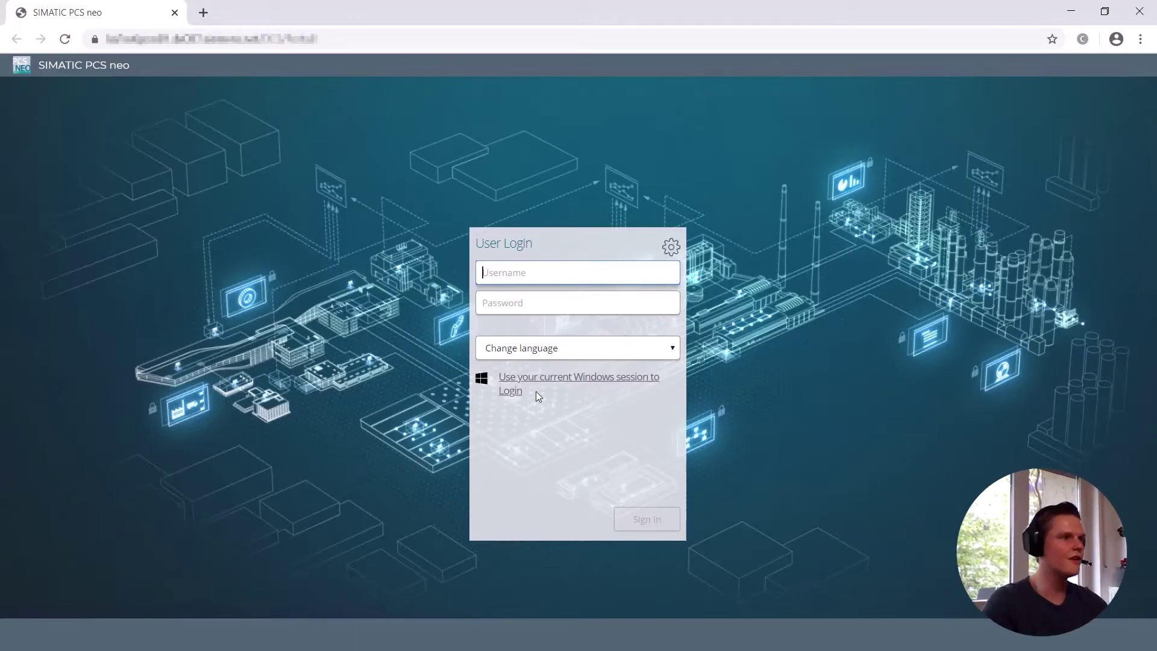
Step: Log in with the current Windows session and open the Demo project's sessions
{"action": "left_click", "coordinate": [514, 376]}
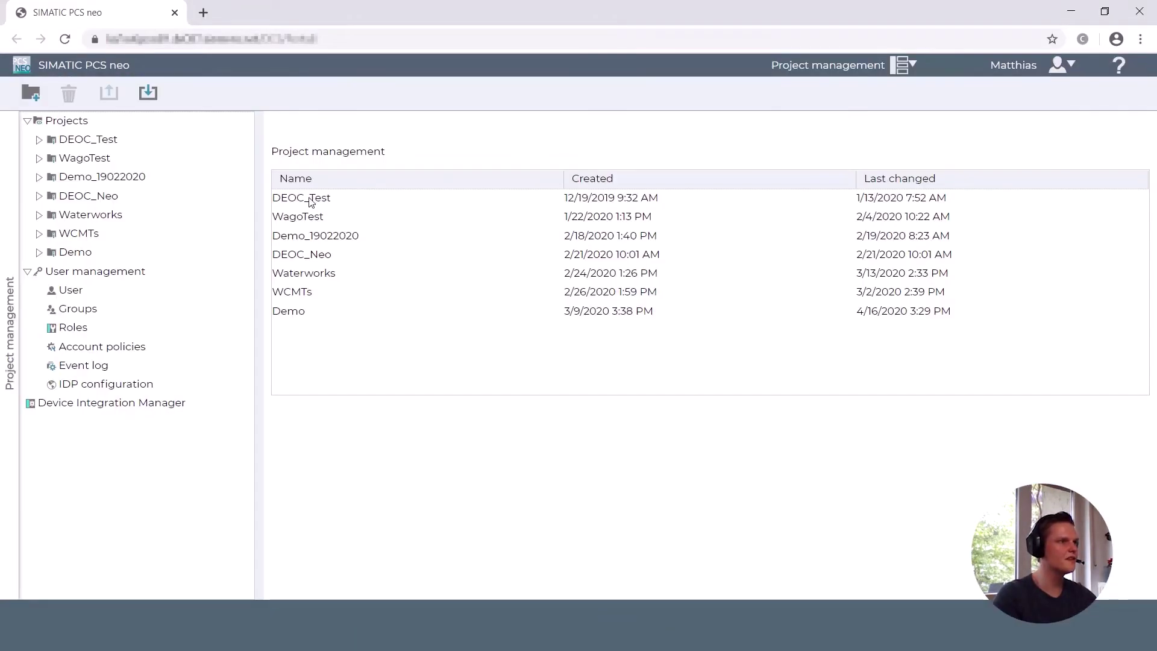
{"action": "double_click", "coordinate": [283, 311]}
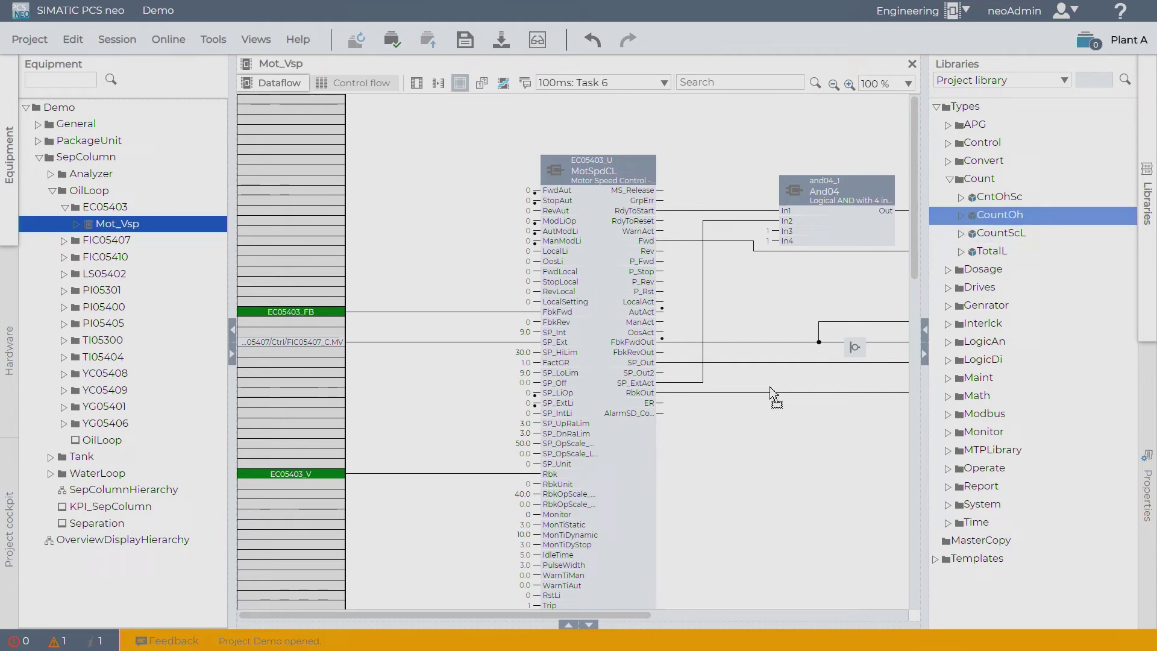
Step: Place a CountOh block below the motor controller, rename countoh_1 to EC05403_QR, expand FIC05407
{"action": "left_click_drag", "start_coordinate": [712, 436], "coordinate": [713, 437]}
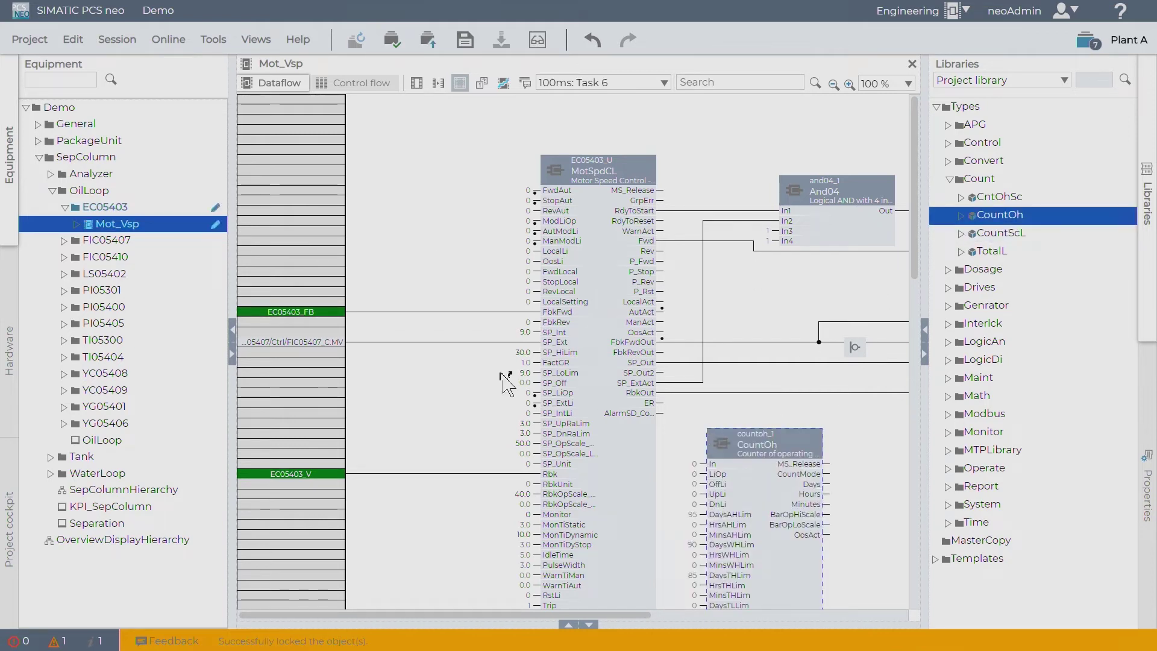
{"action": "left_click", "coordinate": [79, 226]}
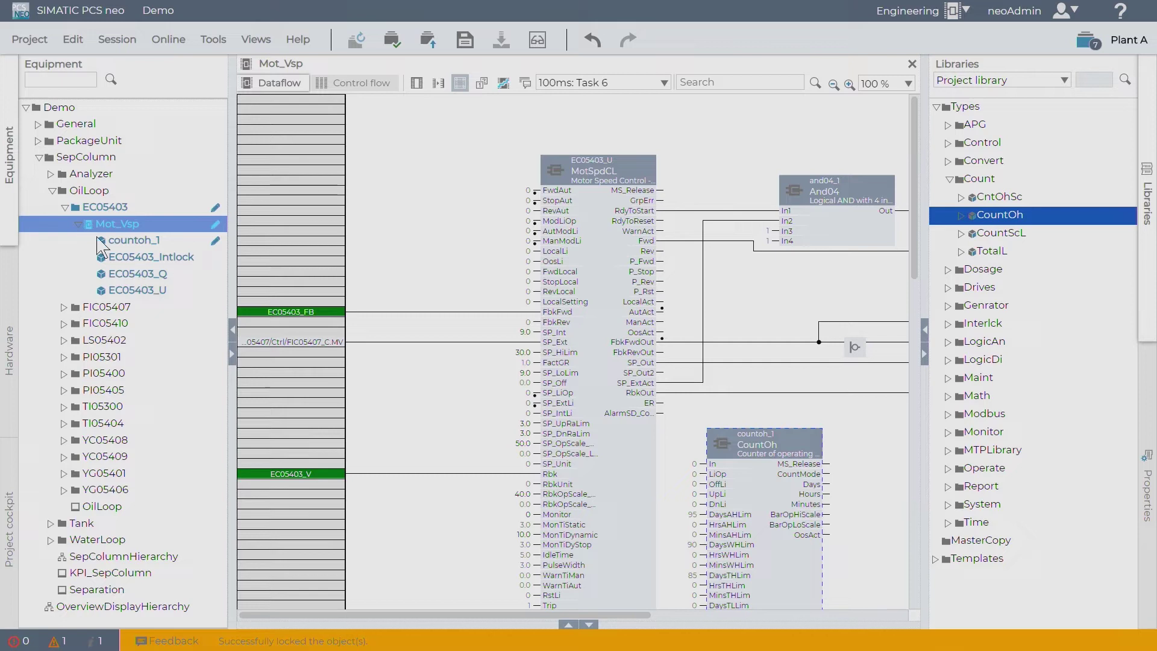
{"action": "left_click", "coordinate": [102, 243]}
{"action": "type", "text": "EC05"}
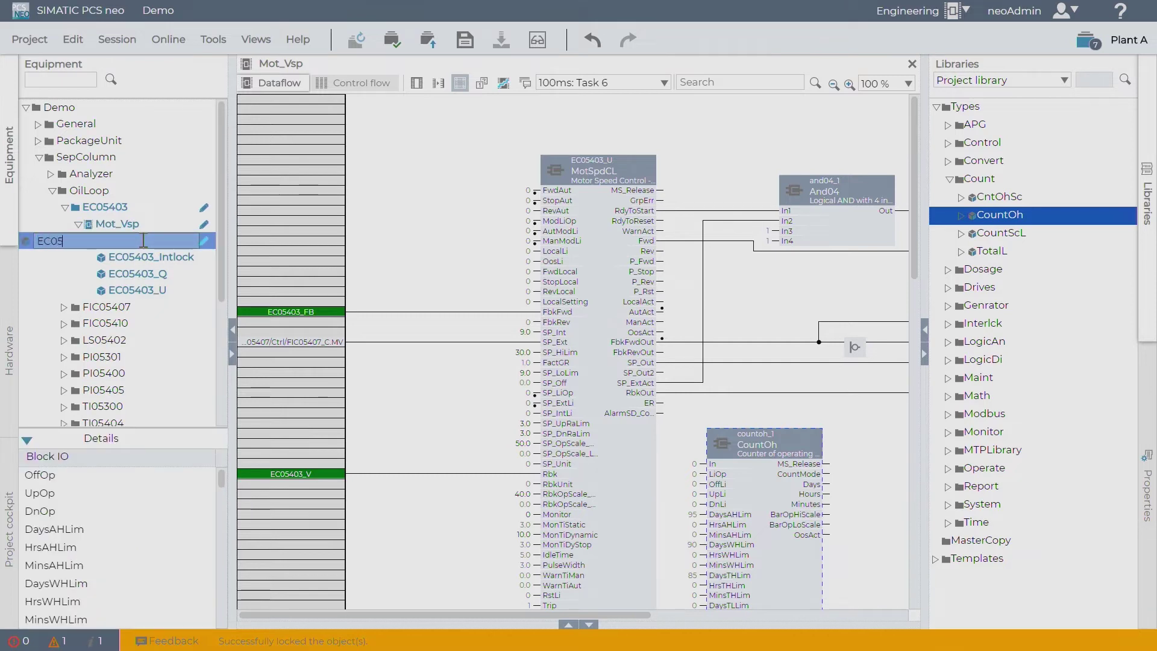
{"action": "type", "text": "QR"}
{"action": "key", "text": "Return"}
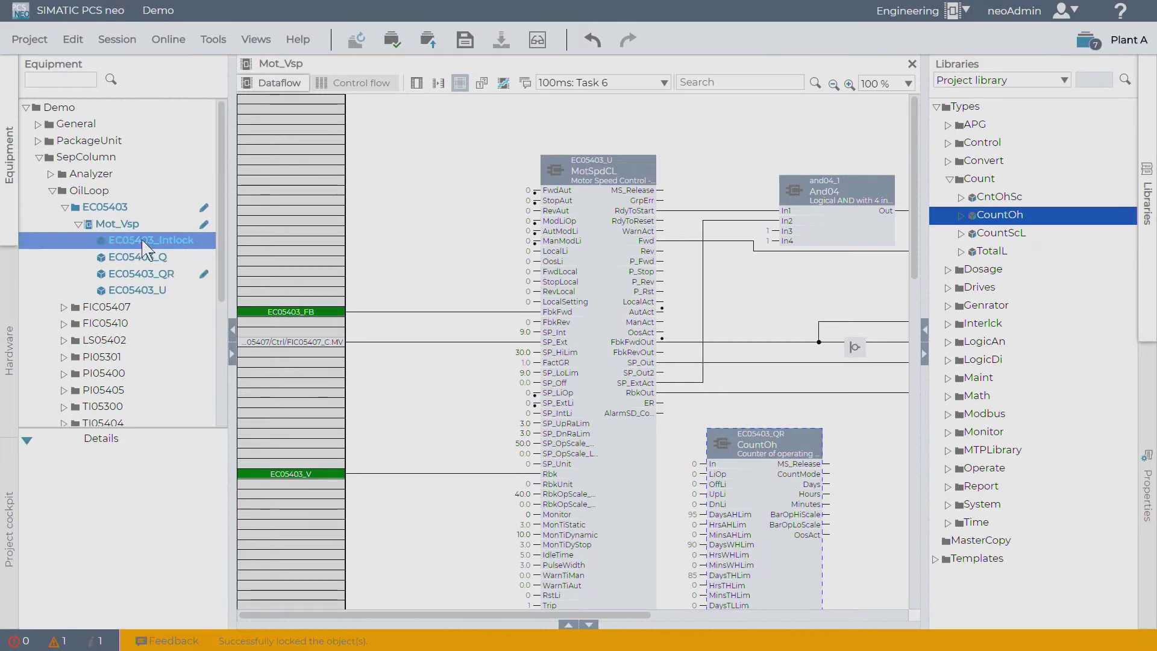
{"action": "left_click", "coordinate": [61, 307]}
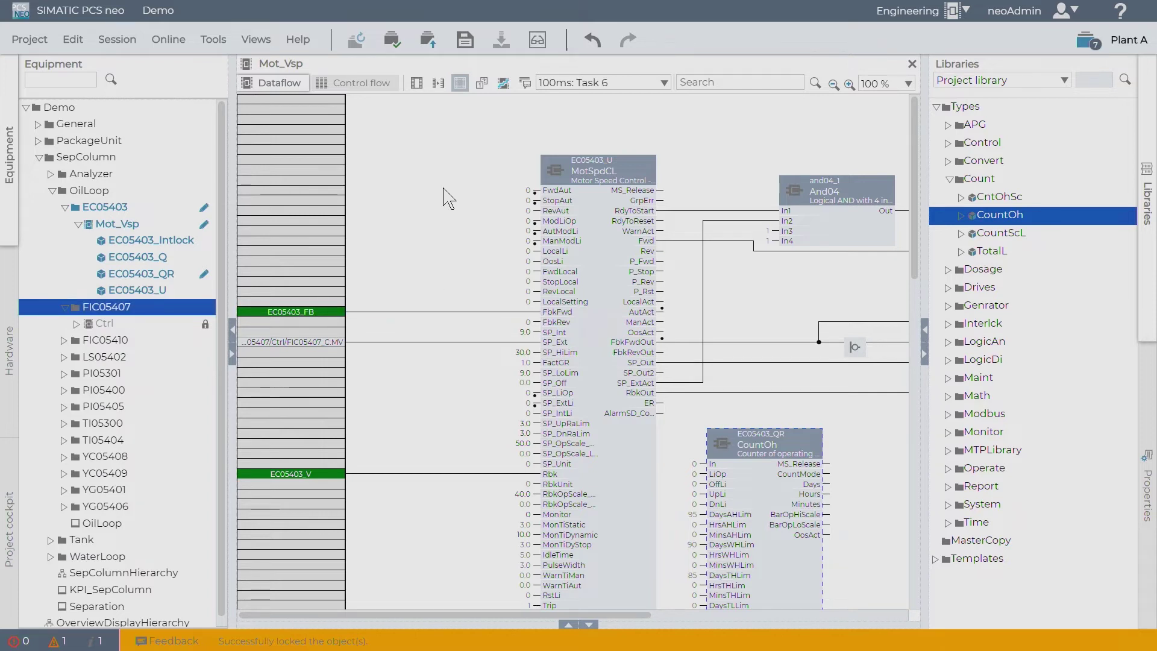
Step: Publish the Demo project and wait for 'Successfully published project'
{"action": "left_click", "coordinate": [429, 43]}
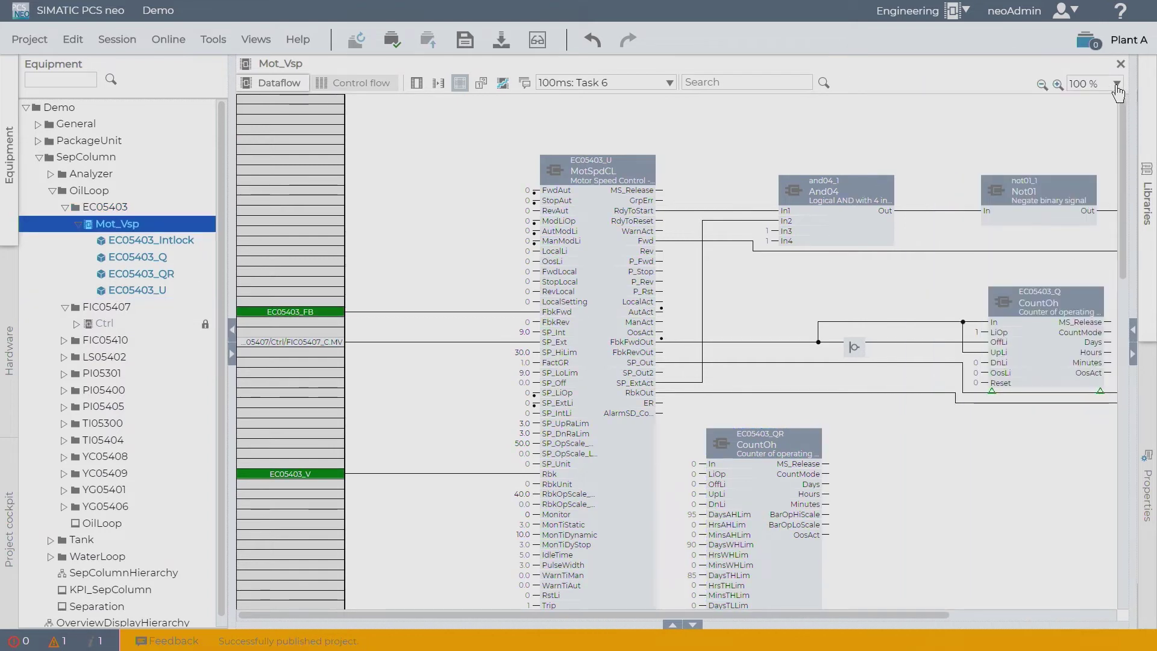
Step: Set the Mot_Vsp chart zoom to 'Fit to window'
{"action": "left_click", "coordinate": [1118, 86]}
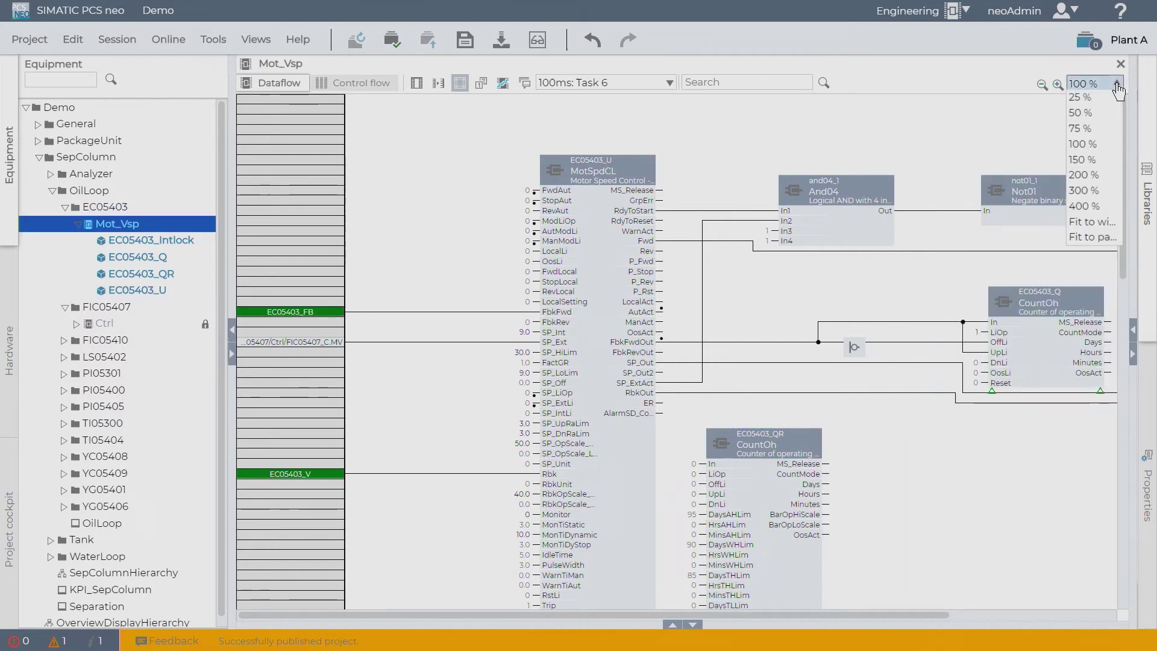
{"action": "left_click", "coordinate": [1093, 222]}
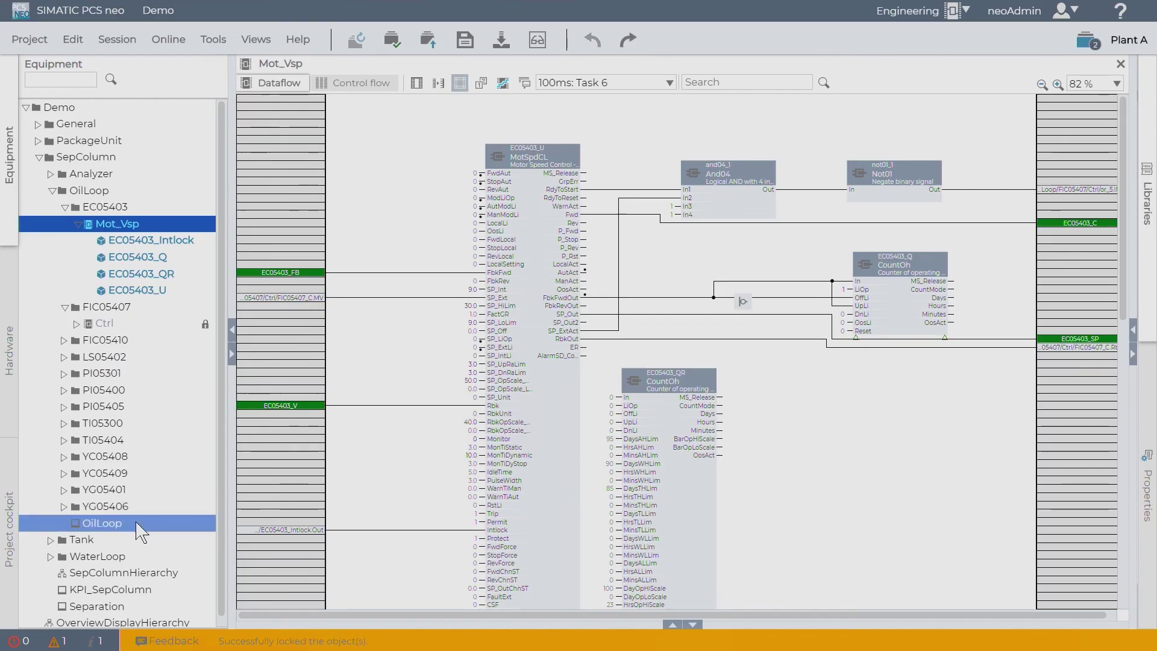
Step: Place motor EC05403_U on the Oil Loop display's top pipe and switch it to variant 3
{"action": "double_click", "coordinate": [136, 526]}
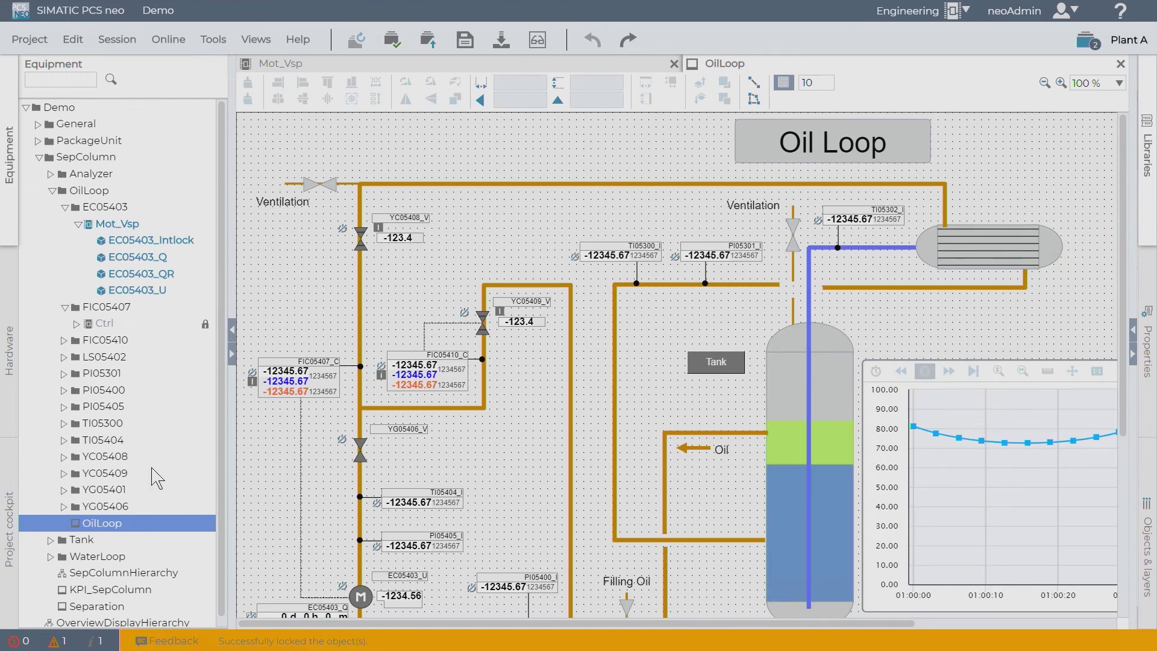
{"action": "left_click_drag", "start_coordinate": [166, 303], "coordinate": [534, 186]}
{"action": "left_click", "coordinate": [569, 162]}
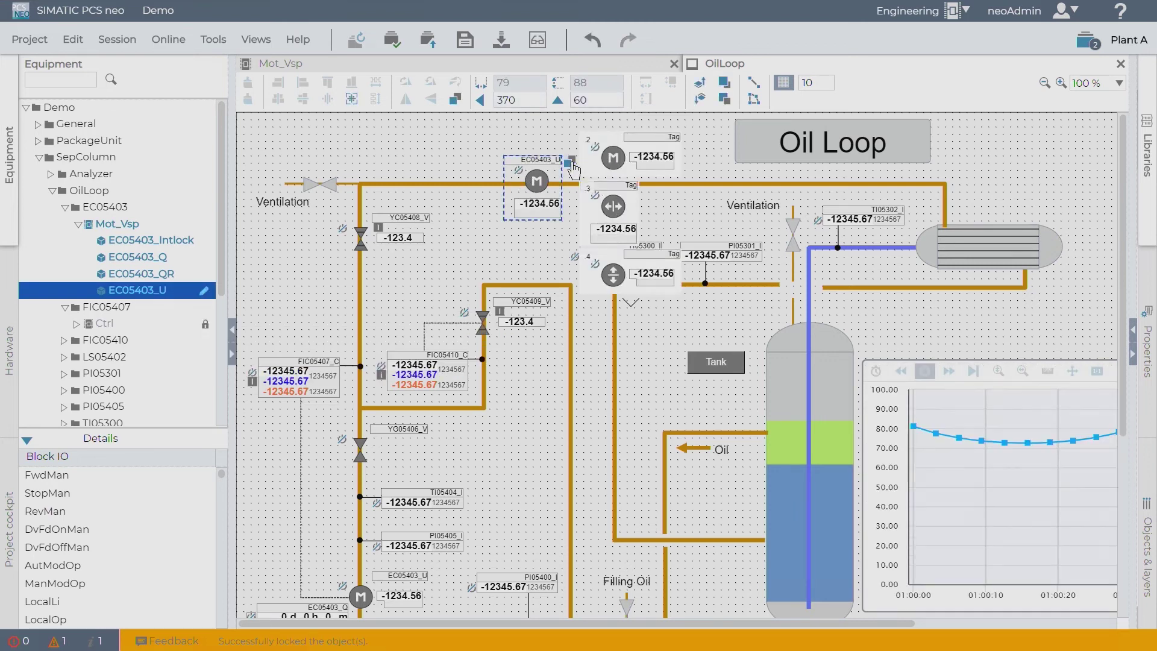
{"action": "left_click", "coordinate": [613, 206]}
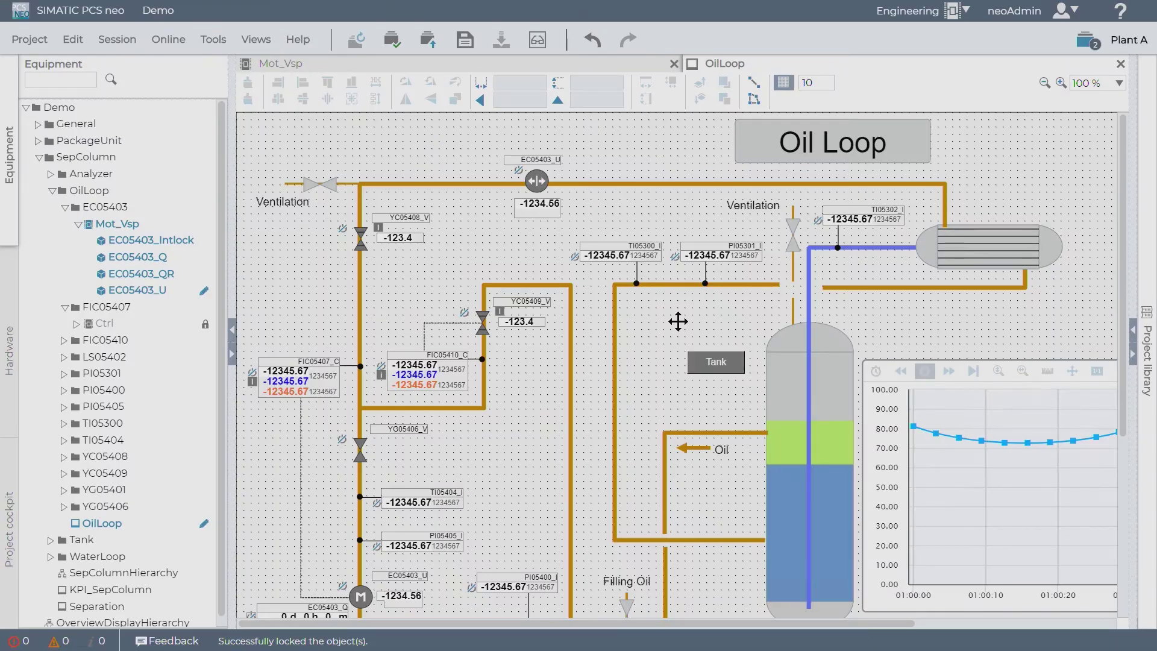
Step: Switch to Monitoring & Control and open the Tank process display
{"action": "left_click", "coordinate": [958, 12]}
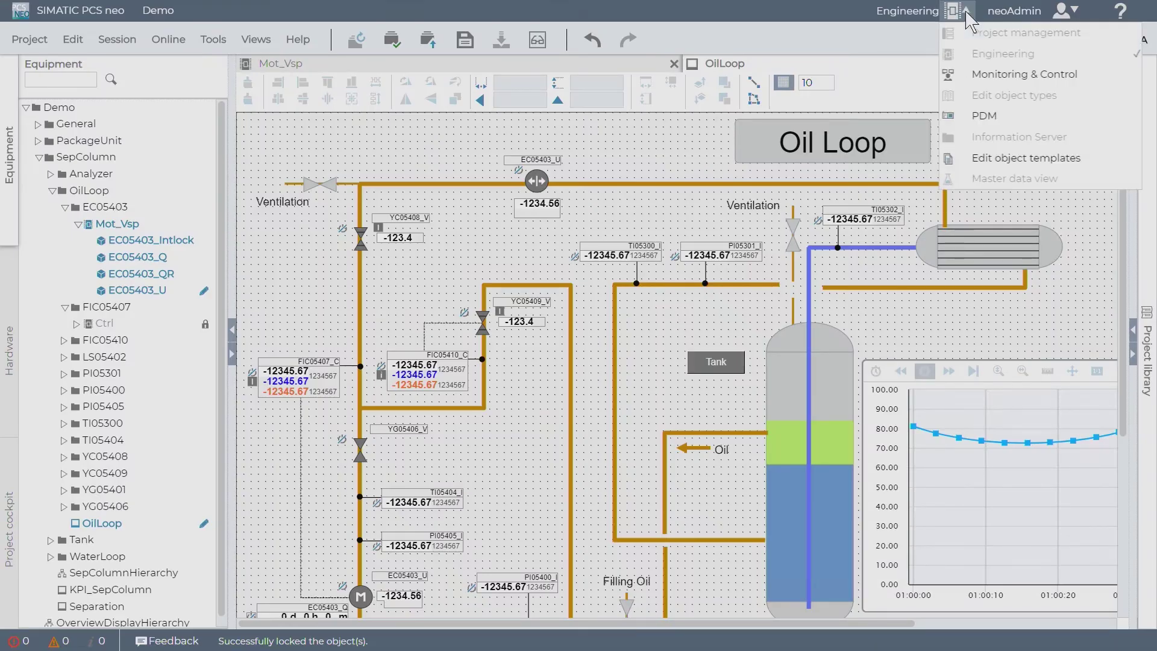
{"action": "left_click", "coordinate": [979, 80]}
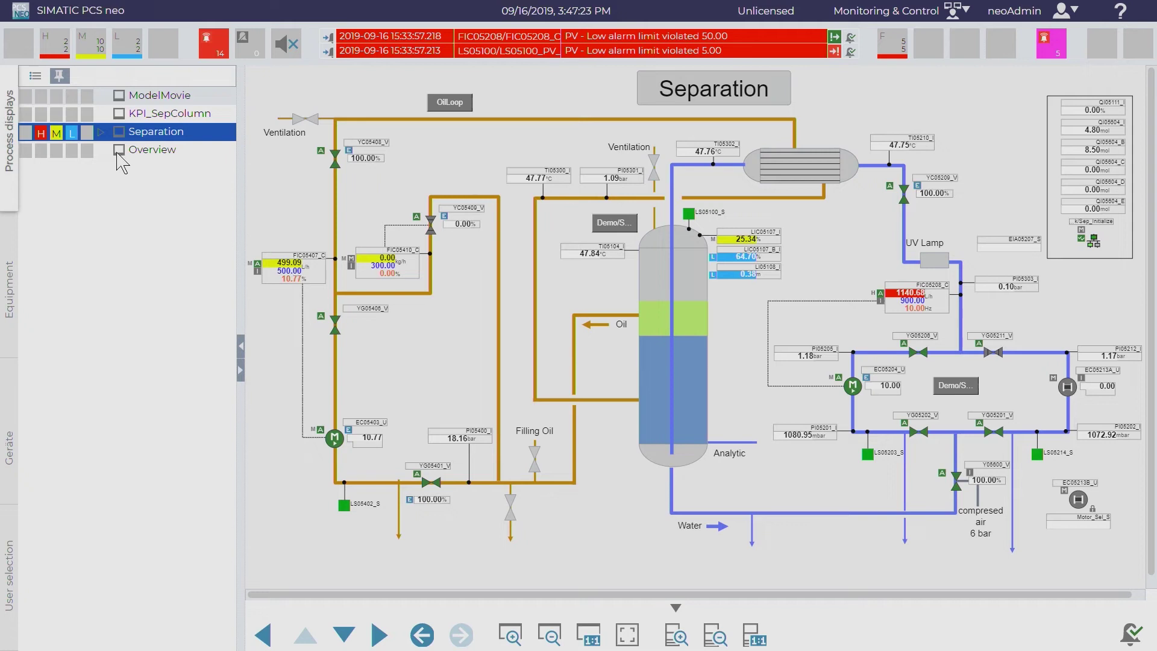
{"action": "left_click", "coordinate": [102, 132]}
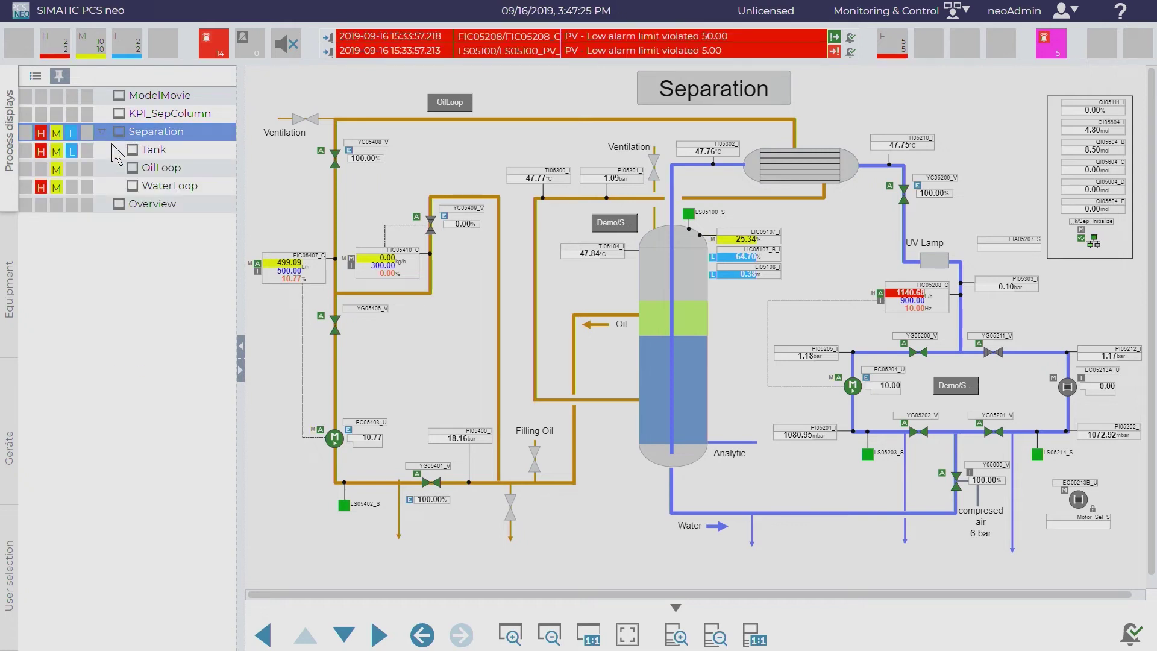
{"action": "left_click", "coordinate": [150, 151]}
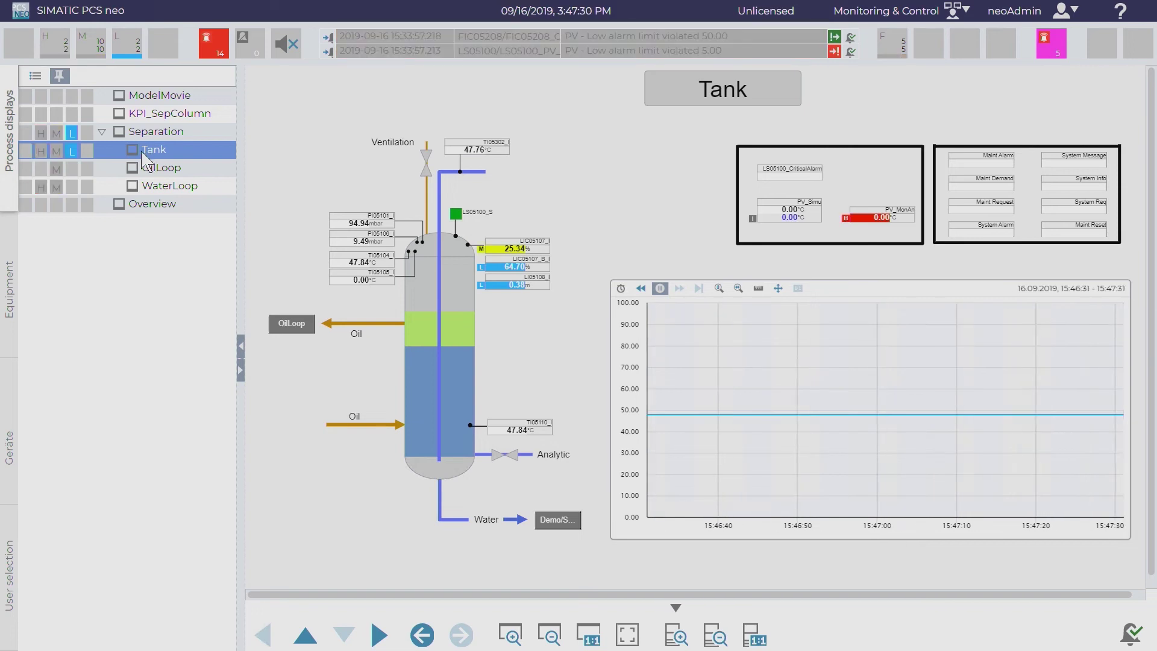
Step: On the Separation display, view the FIC05407_C faceplate and trend, then close them
{"action": "left_click", "coordinate": [126, 132]}
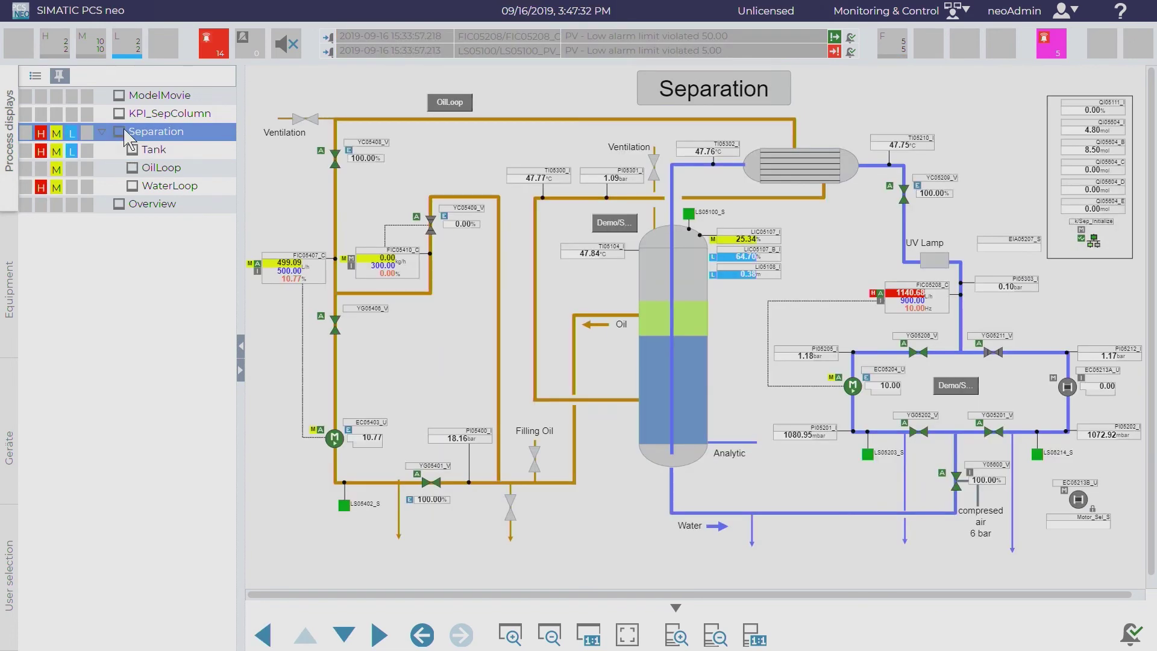
{"action": "left_click", "coordinate": [287, 261]}
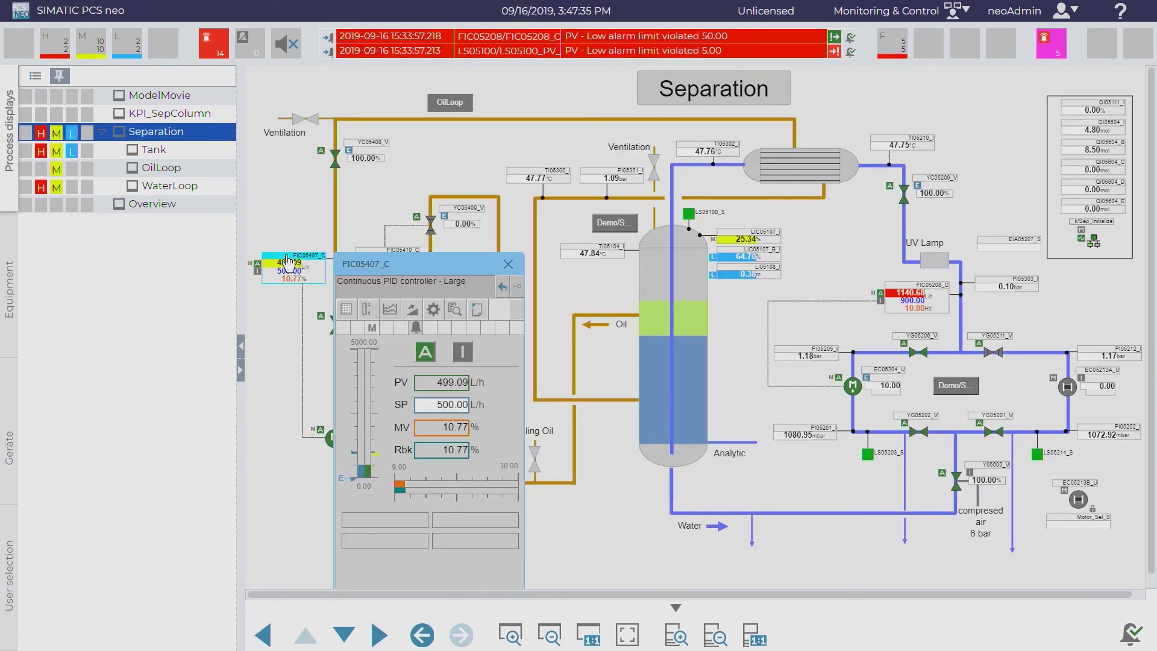
{"action": "left_click", "coordinate": [390, 310]}
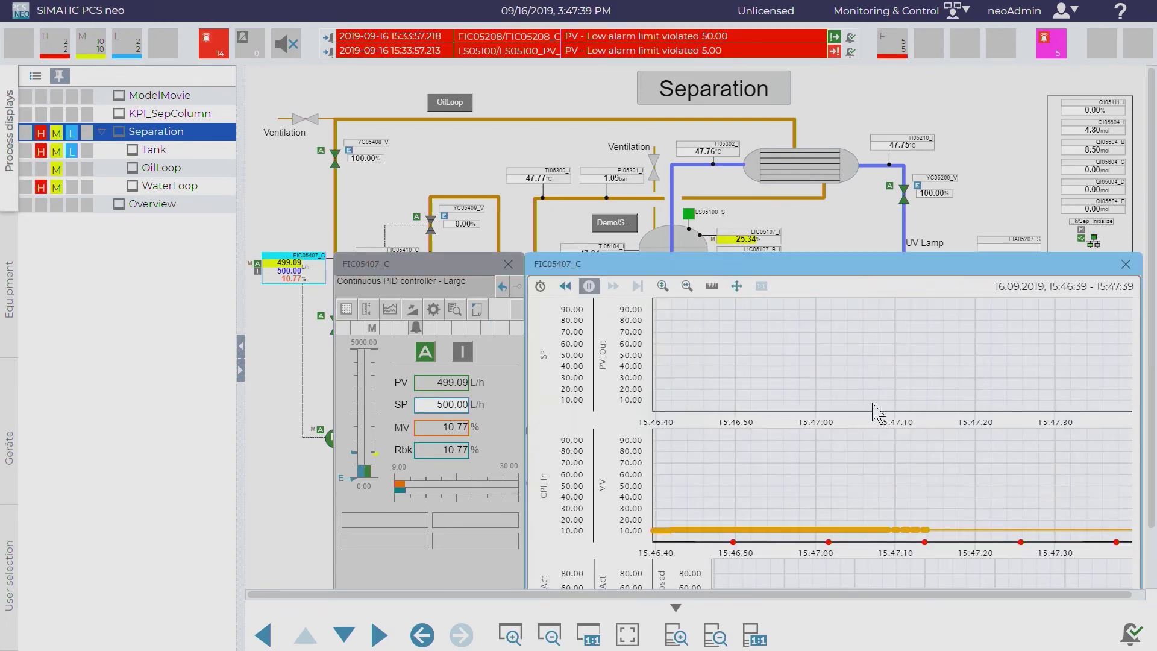
{"action": "left_click", "coordinate": [508, 264]}
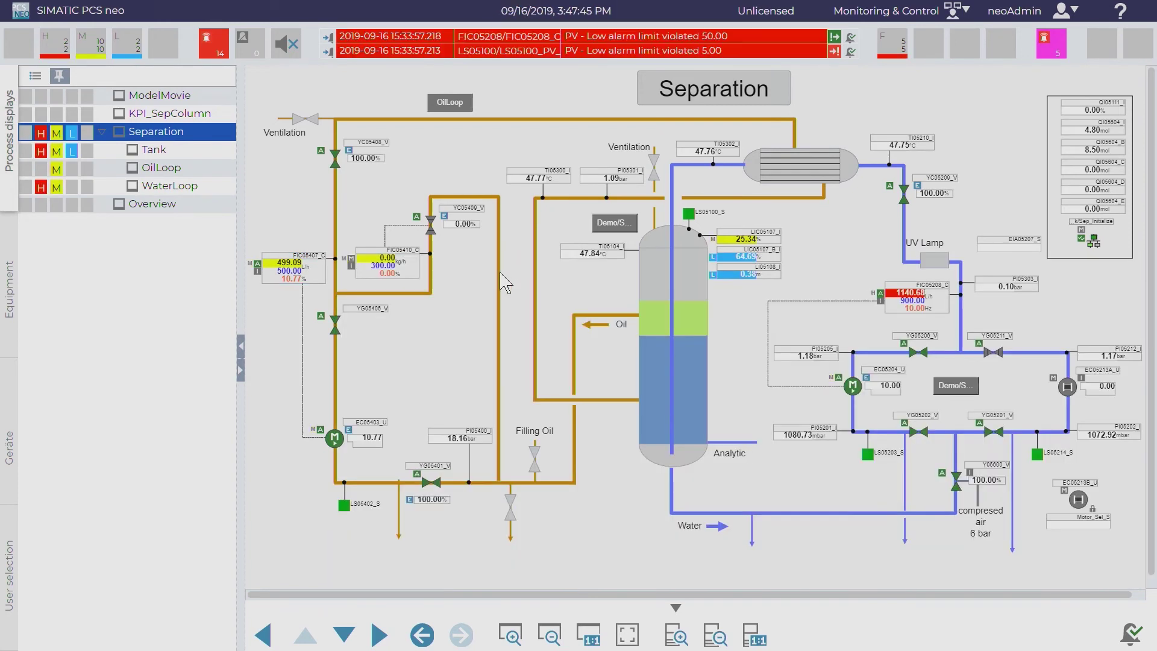
Step: Show the active alarm summary, then return to the Separation display
{"action": "left_click", "coordinate": [214, 52]}
{"action": "left_click", "coordinate": [380, 111]}
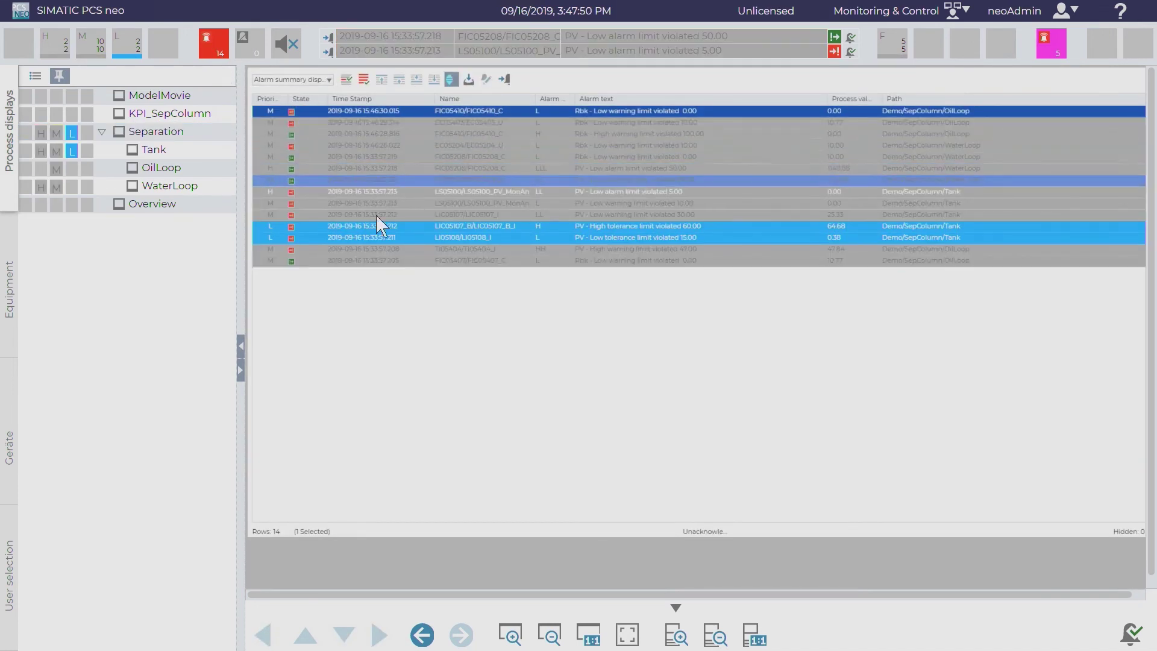
{"action": "left_click", "coordinate": [143, 136]}
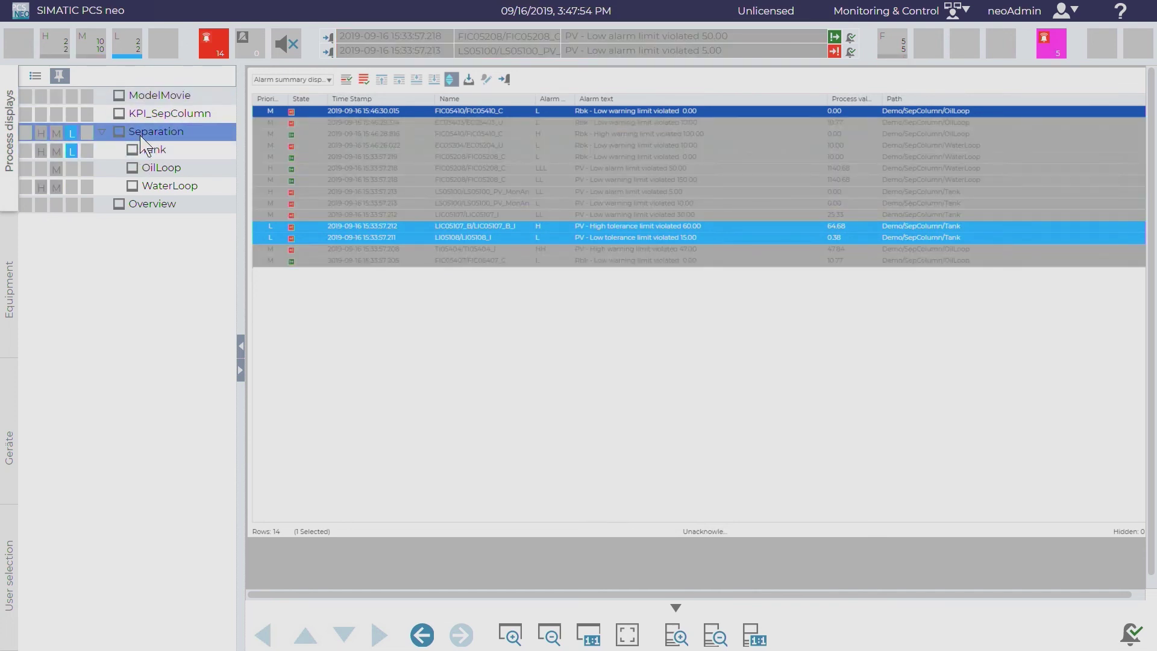